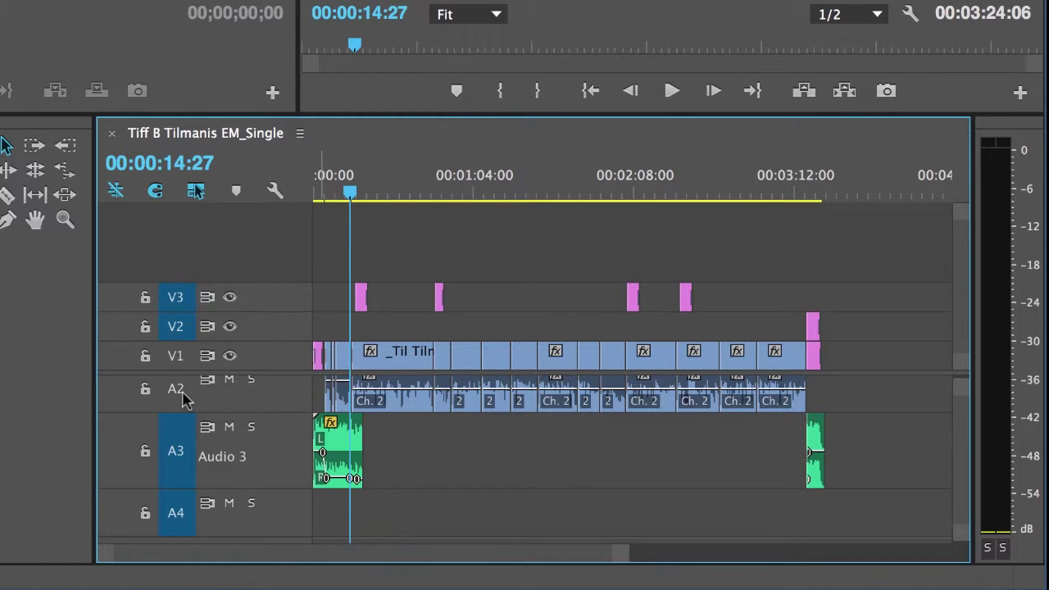
- With audio track A2 expanded and targeted, mark the sequence's In point at 00:00:00:00 and Out point at 00:03:24:06
double_click(183, 399)
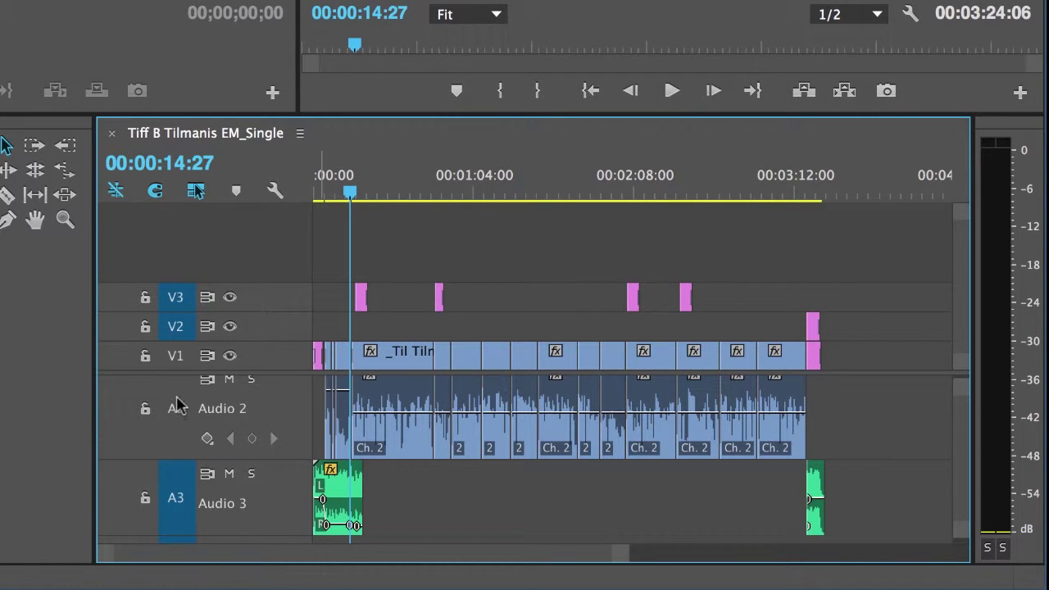
left_click(179, 407)
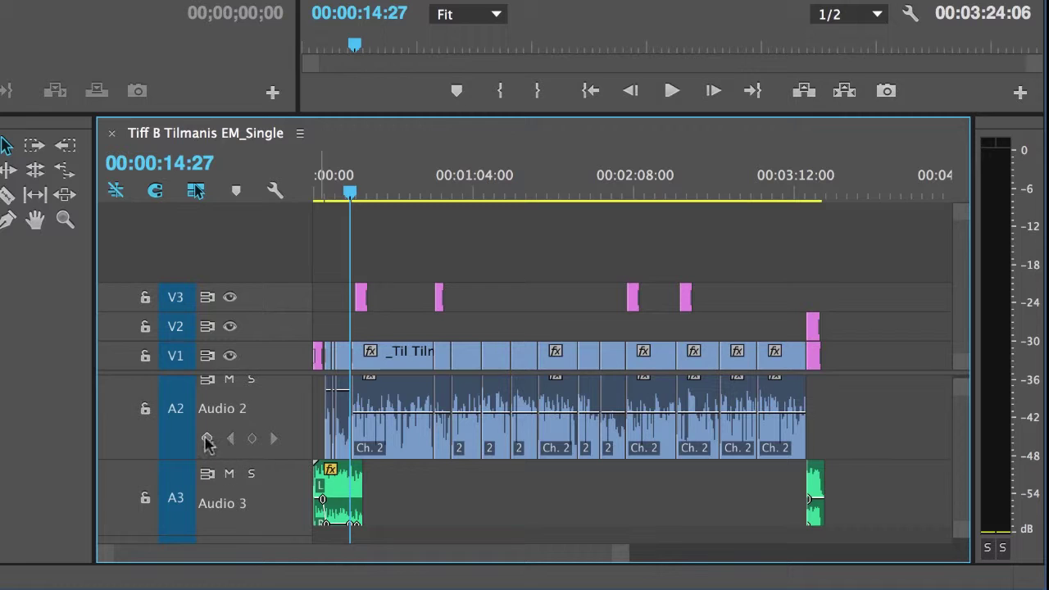
left_click_drag(350, 190, 296, 190)
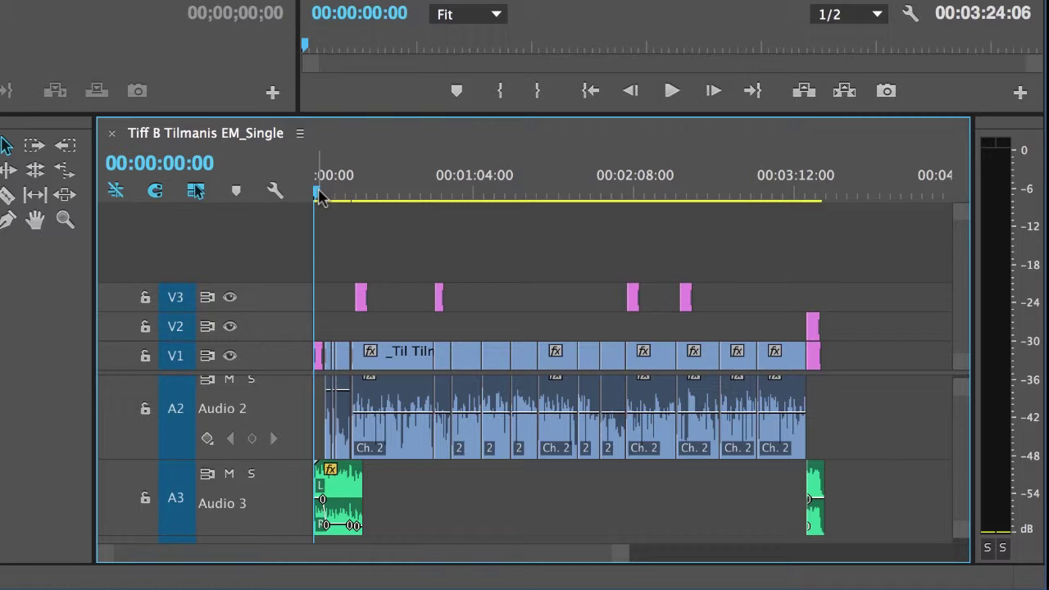
key("i")
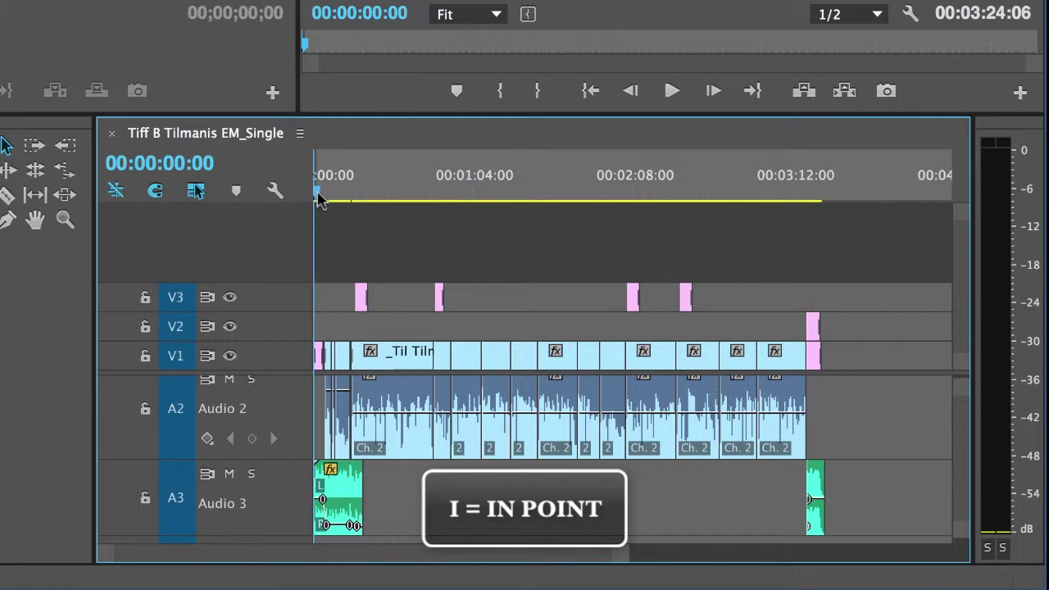
left_click_drag(318, 196, 833, 213)
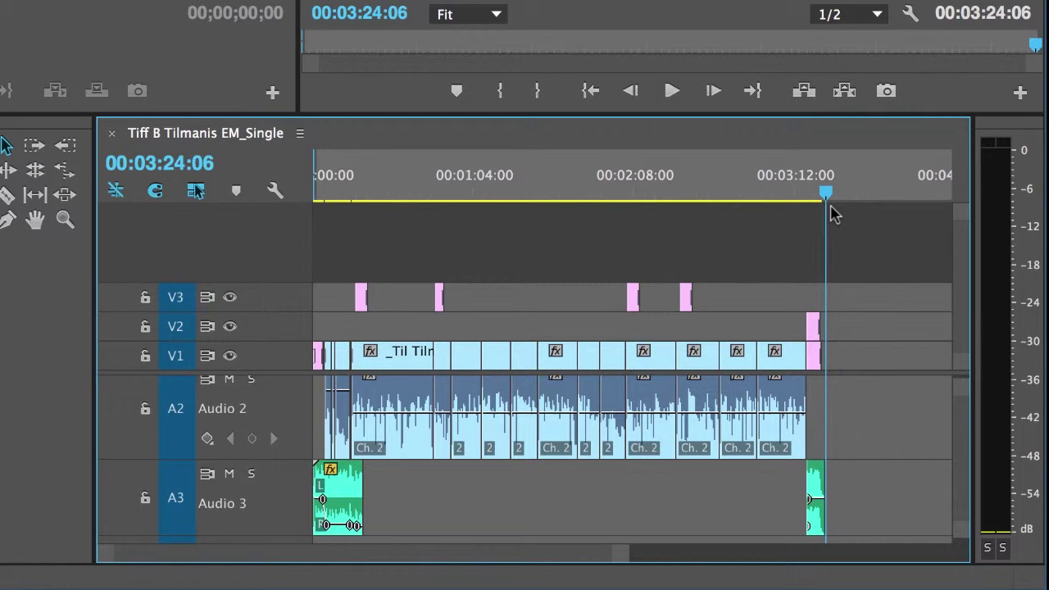
key("o")
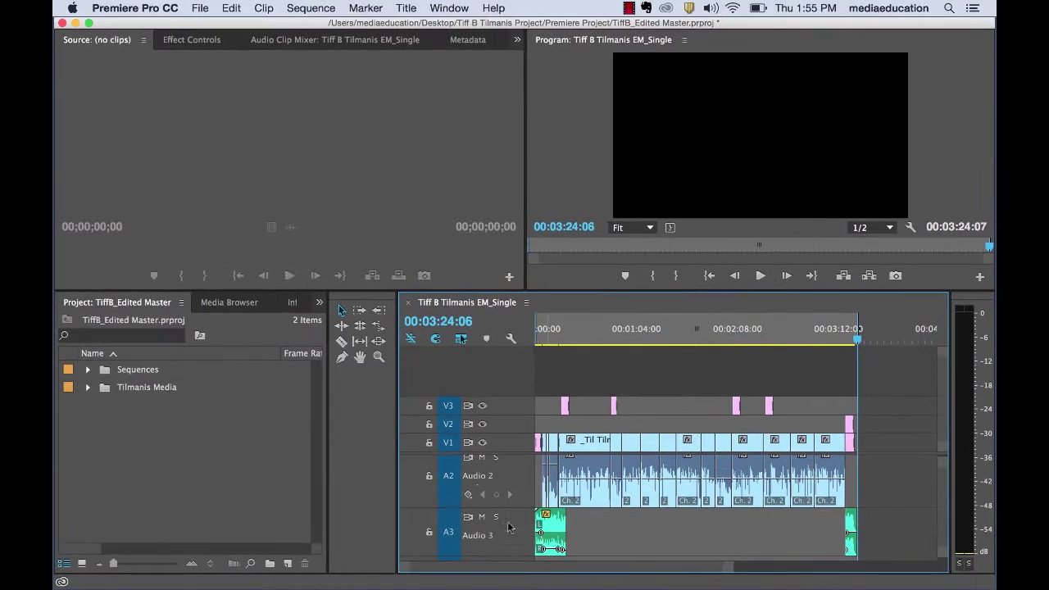
- Open the media export settings for the marked sequence and choose the H.264 format
left_click(201, 10)
mouse_move(360, 384)
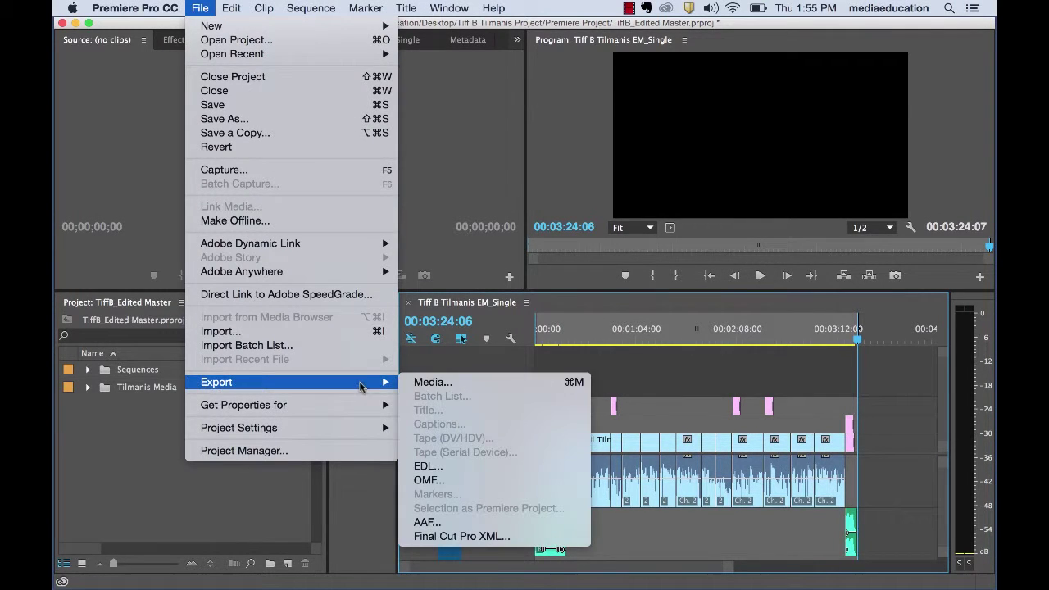
left_click(461, 384)
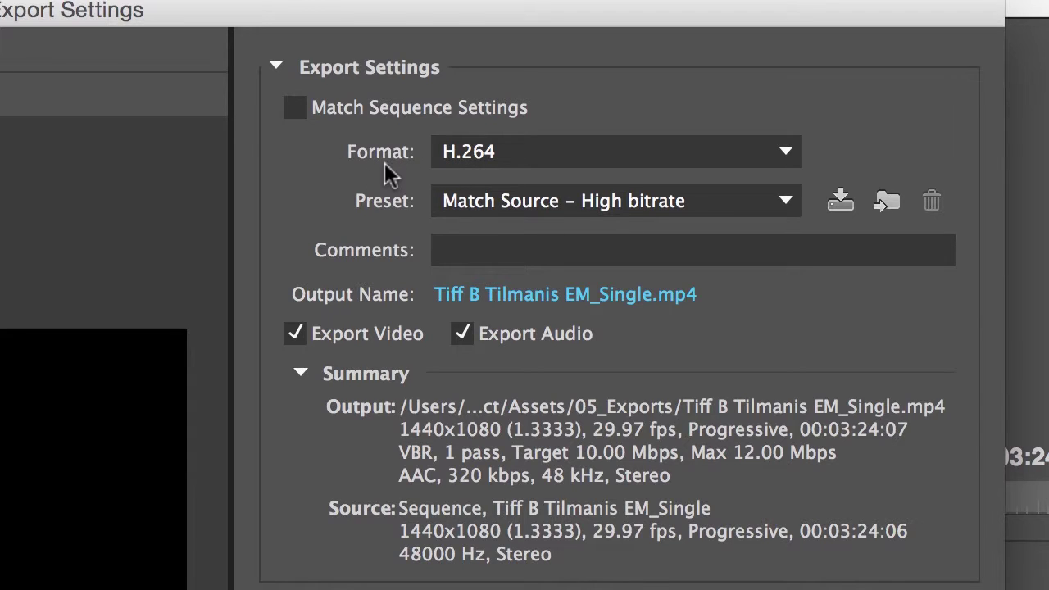
left_click(782, 153)
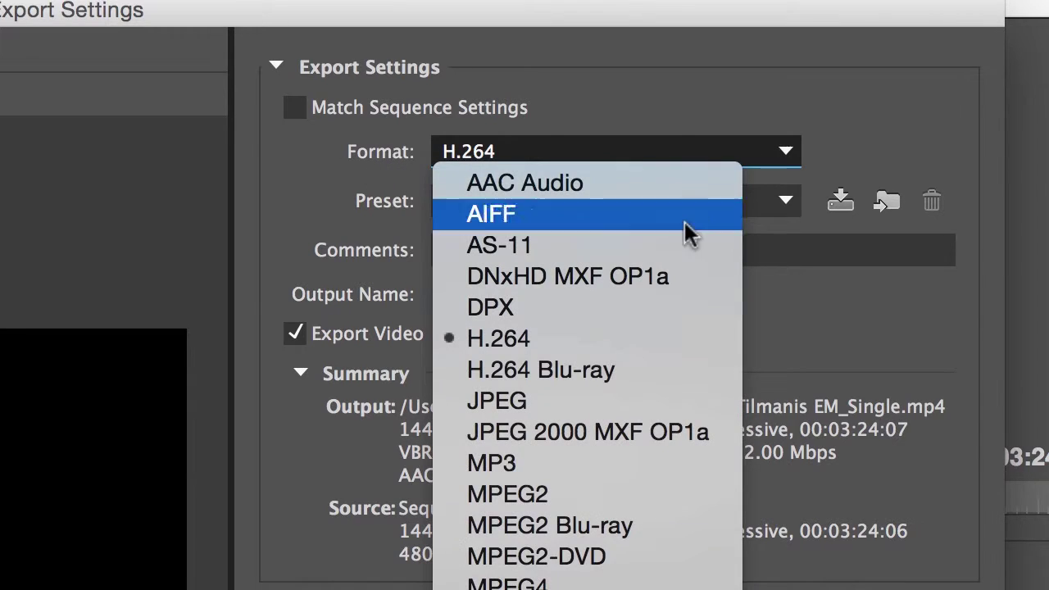
left_click(599, 336)
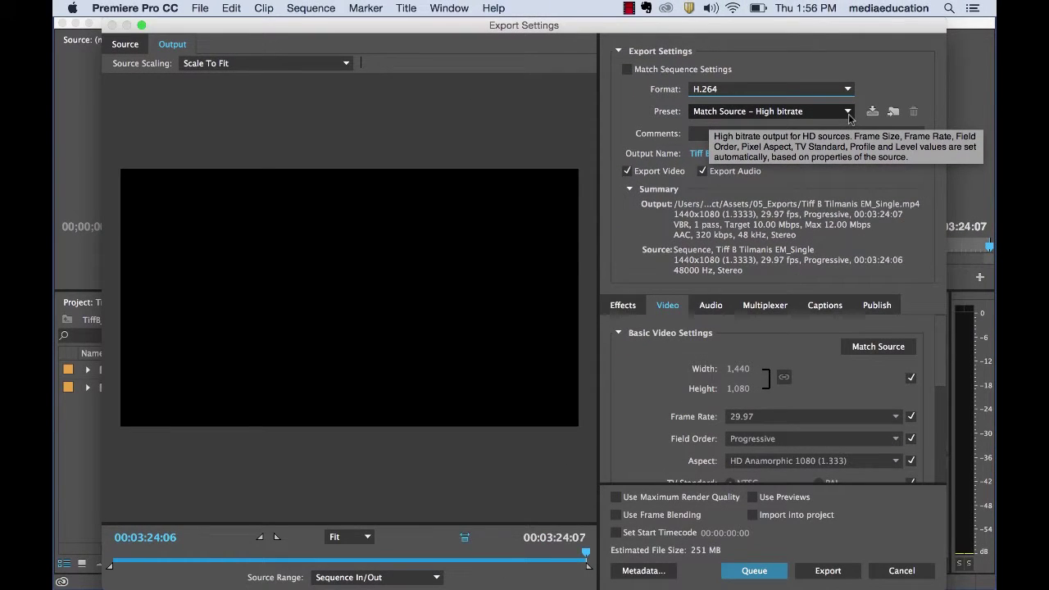
- Choose the MNN FTP UPLOAD_Single preset for the H.264 export
left_click(848, 112)
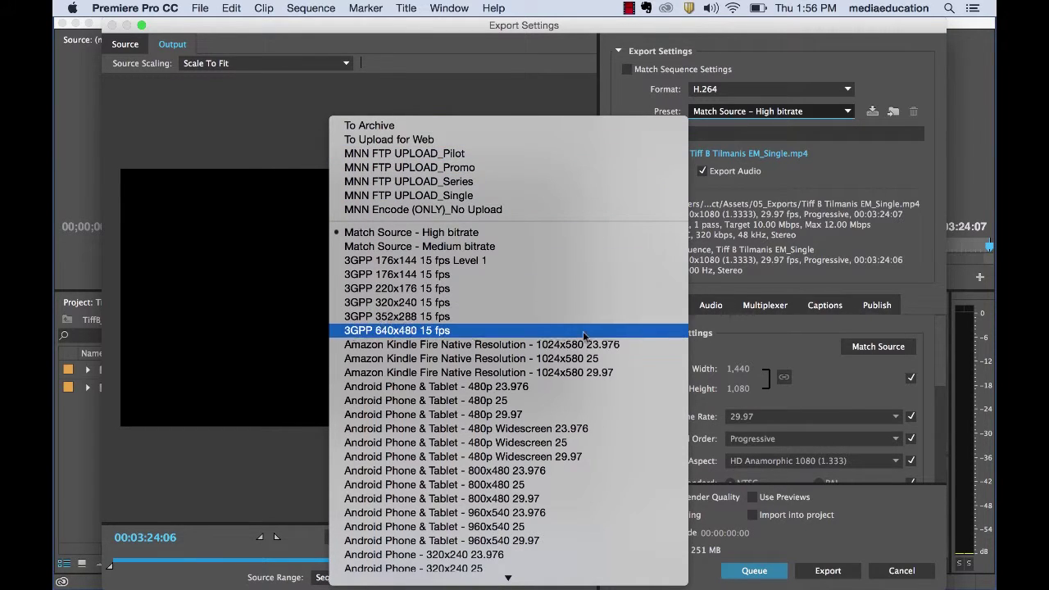
scroll(596, 443, "down", 10)
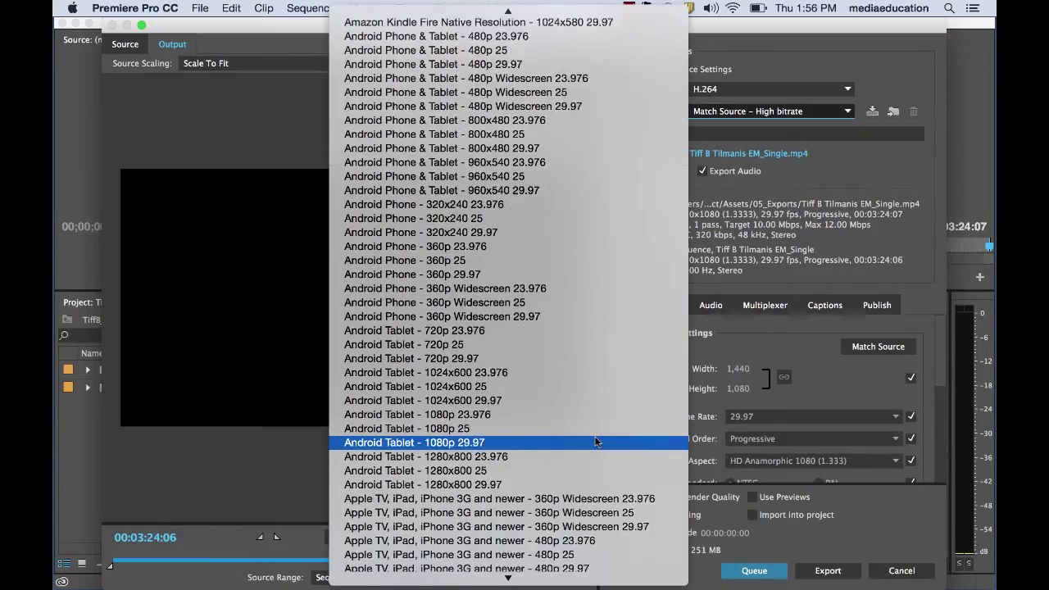
scroll(596, 443, "down", 7)
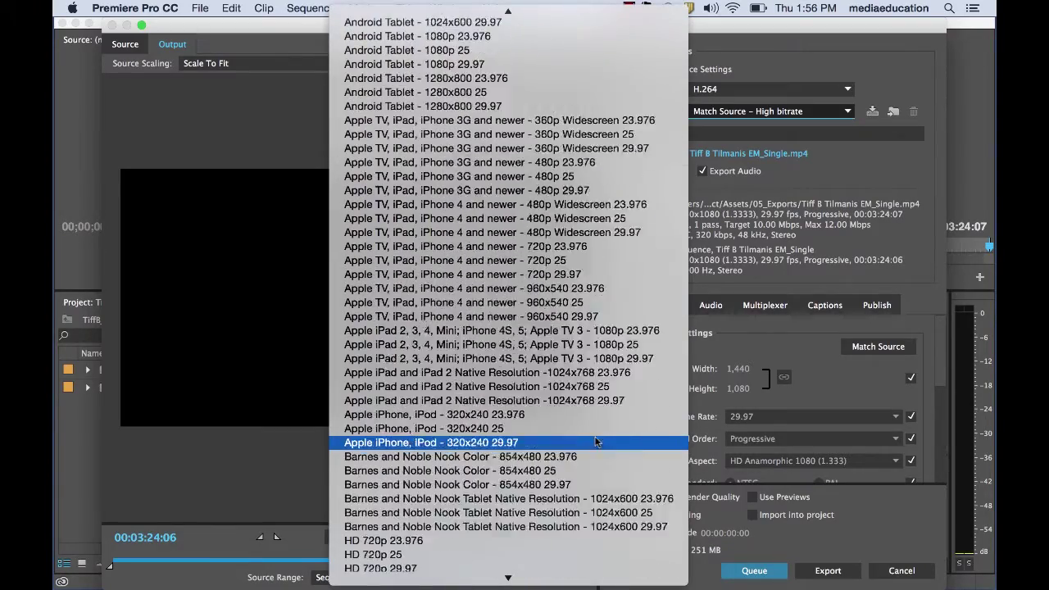
scroll(596, 443, "up", 15)
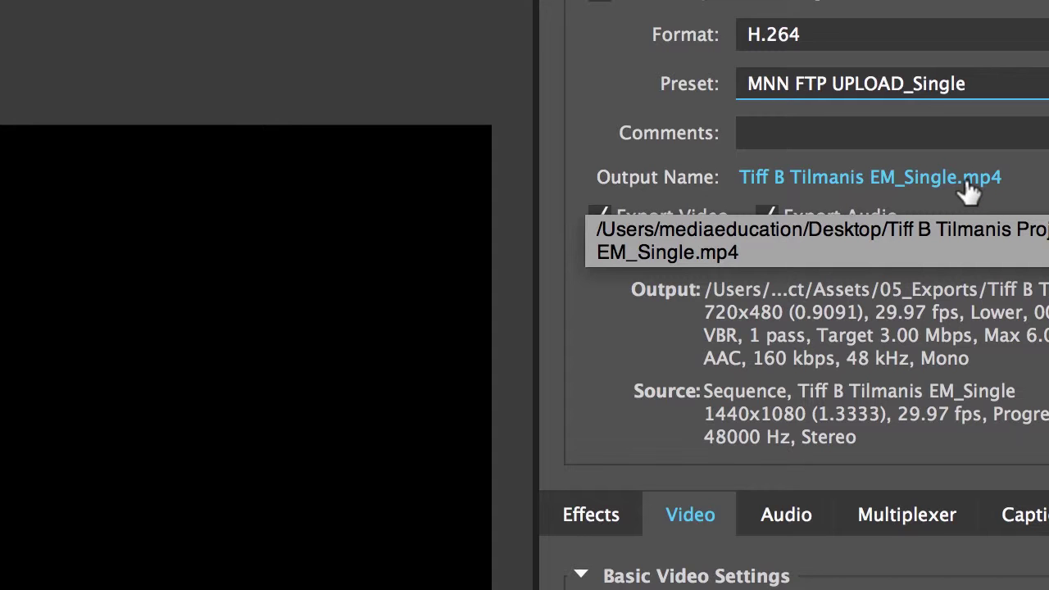
- Set the output file's save location to the 05_Exports folder inside the project's Assets folder, keeping the Video Files (*.mp4) format
left_click(970, 190)
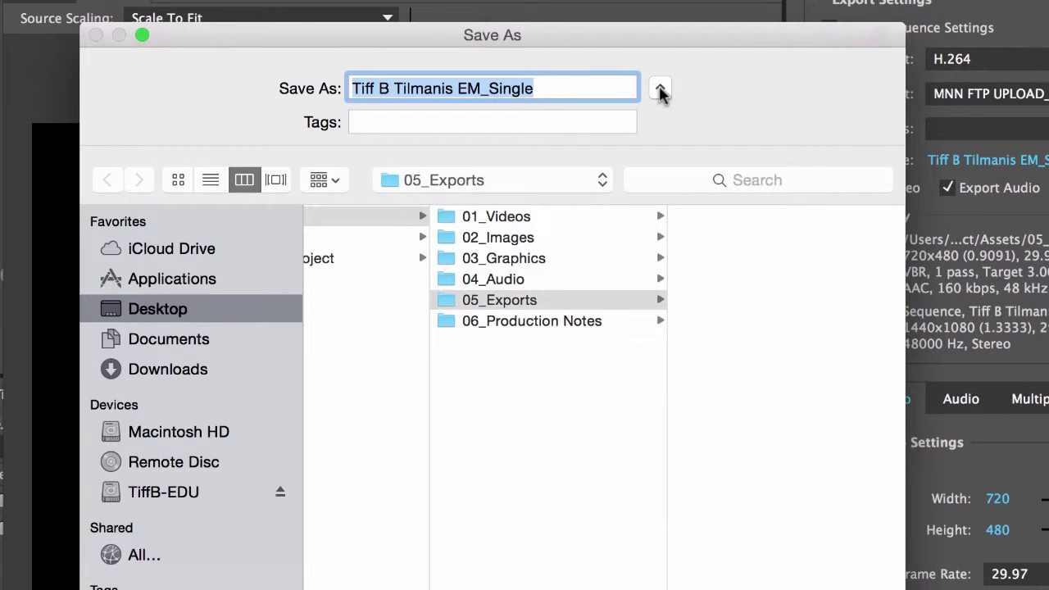
left_click(660, 89)
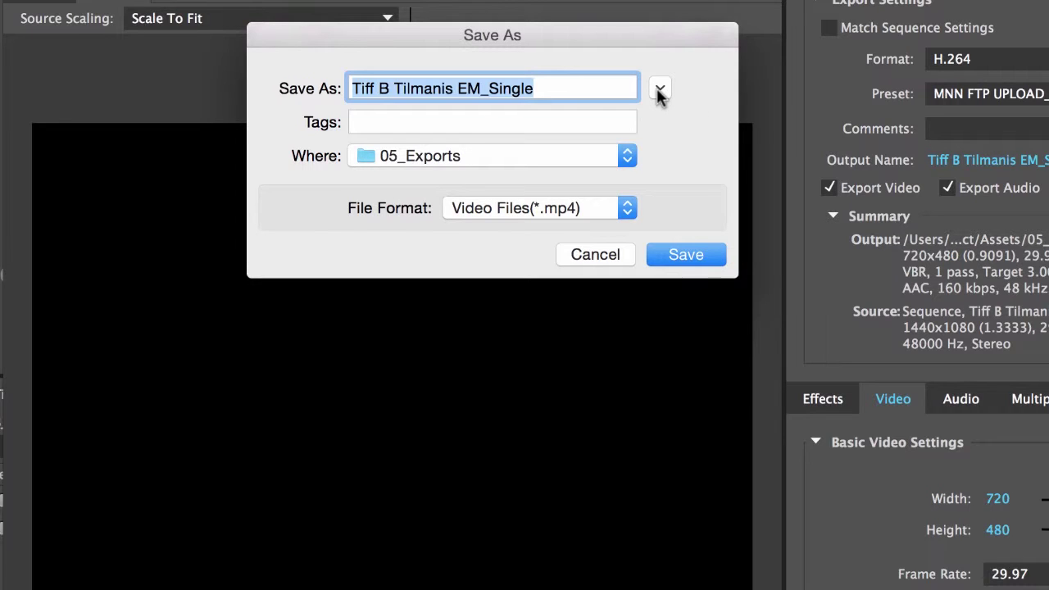
left_click(660, 90)
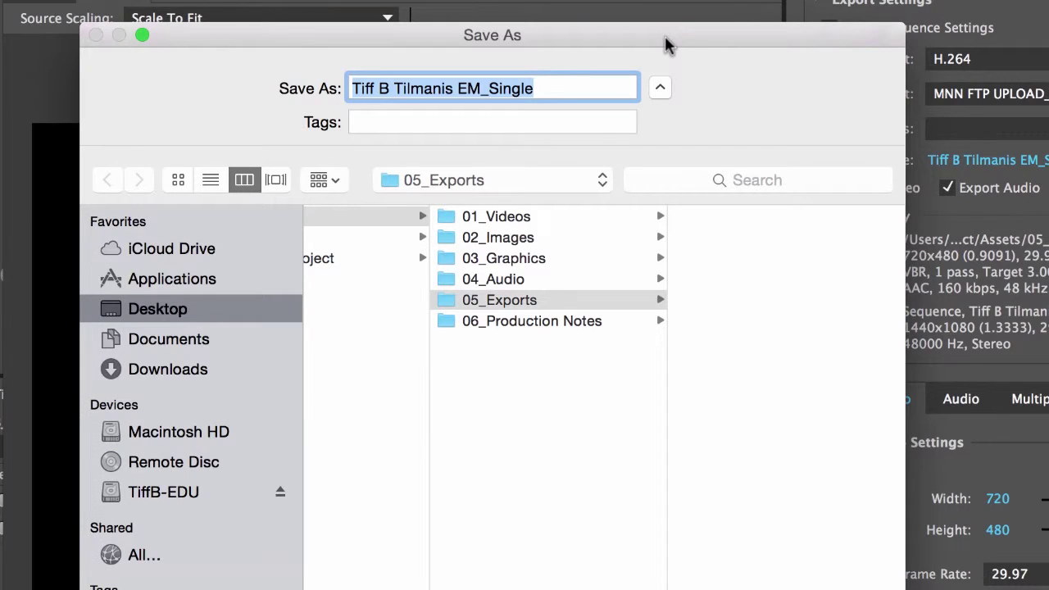
left_click_drag(664, 36, 704, 0)
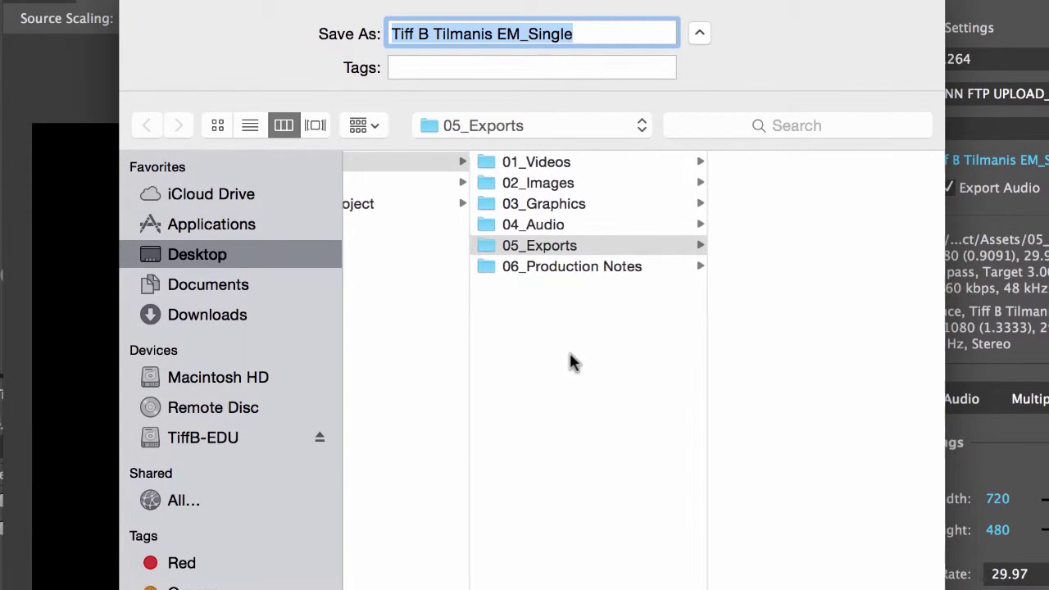
scroll(571, 355, "left", 5)
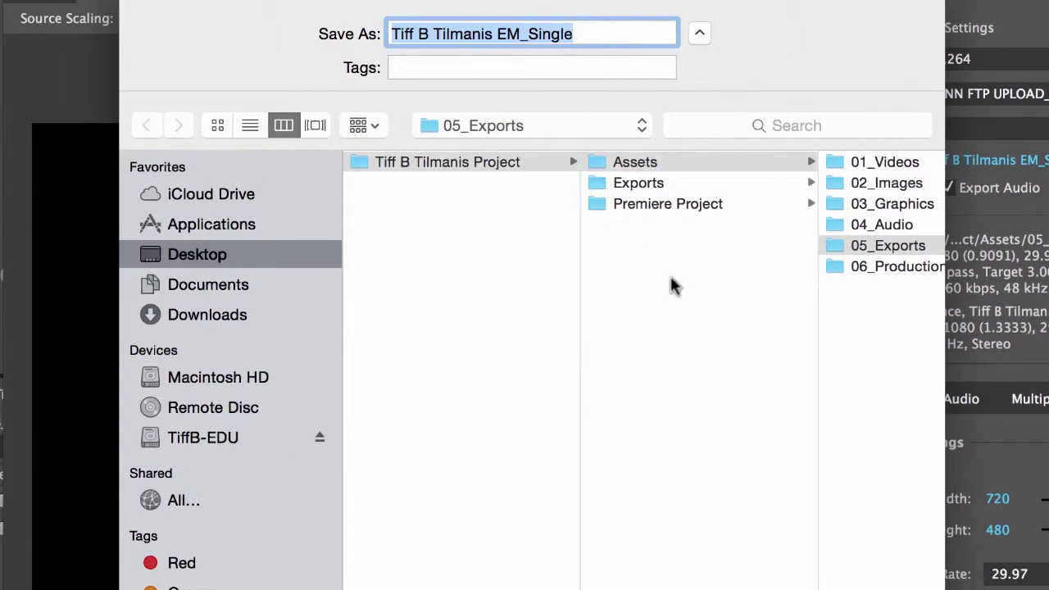
left_click(600, 161)
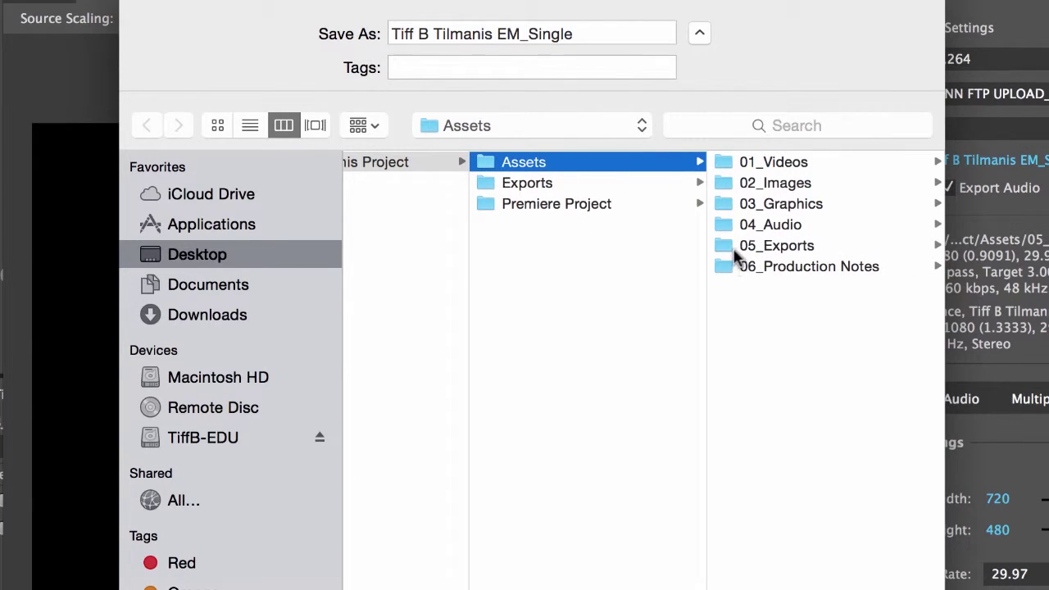
scroll(503, 206, "left", 3)
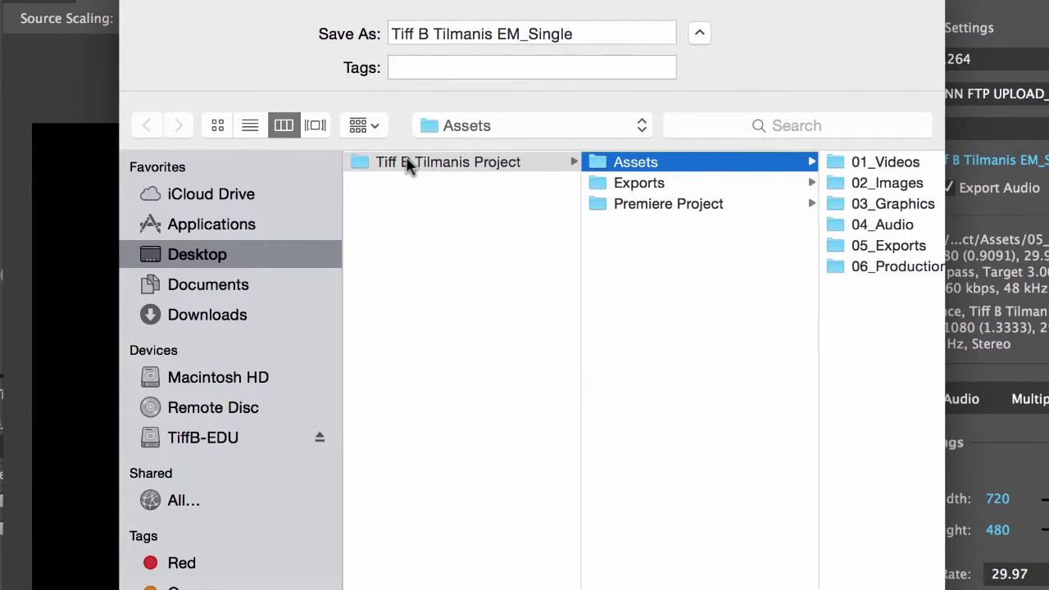
left_click(376, 162)
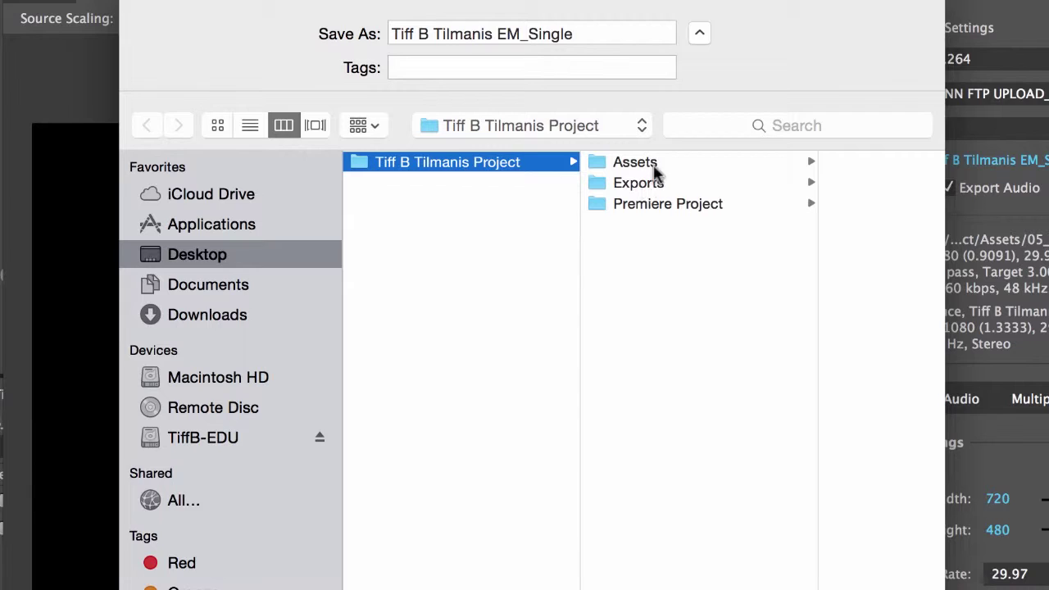
left_click(667, 165)
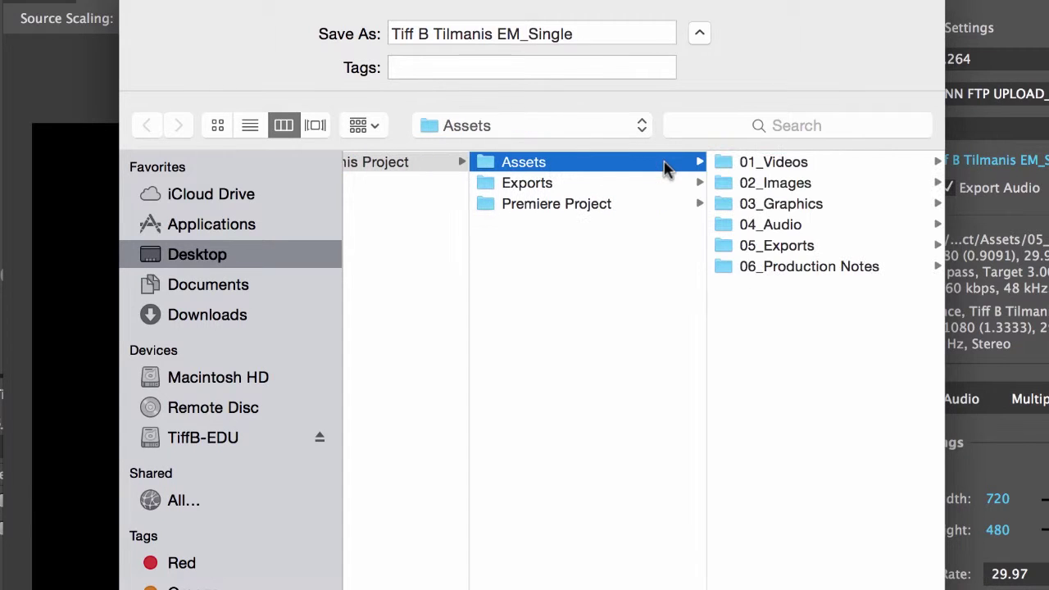
left_click(770, 246)
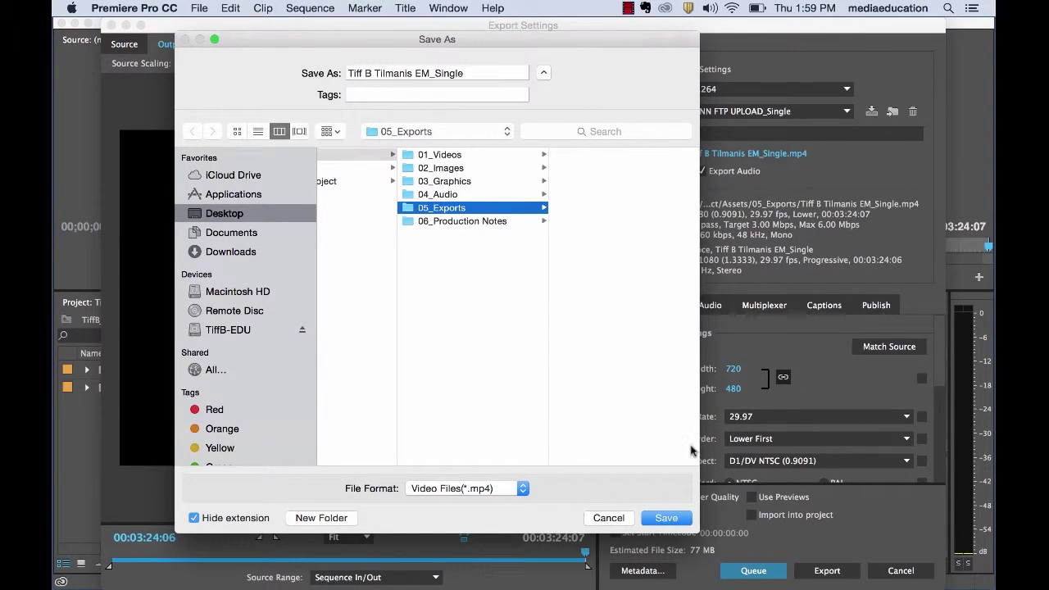
left_click(666, 518)
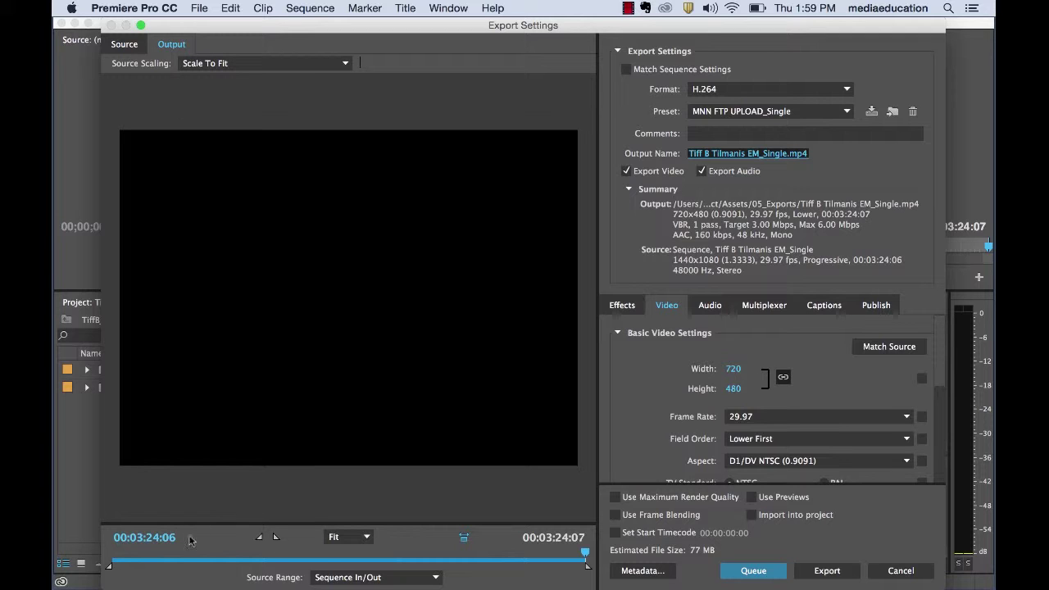
- Preview frames at 00:02:06:07 and 00:02:55:21 in the export output, with the source range set to Sequence In/Out
left_click_drag(584, 554, 404, 548)
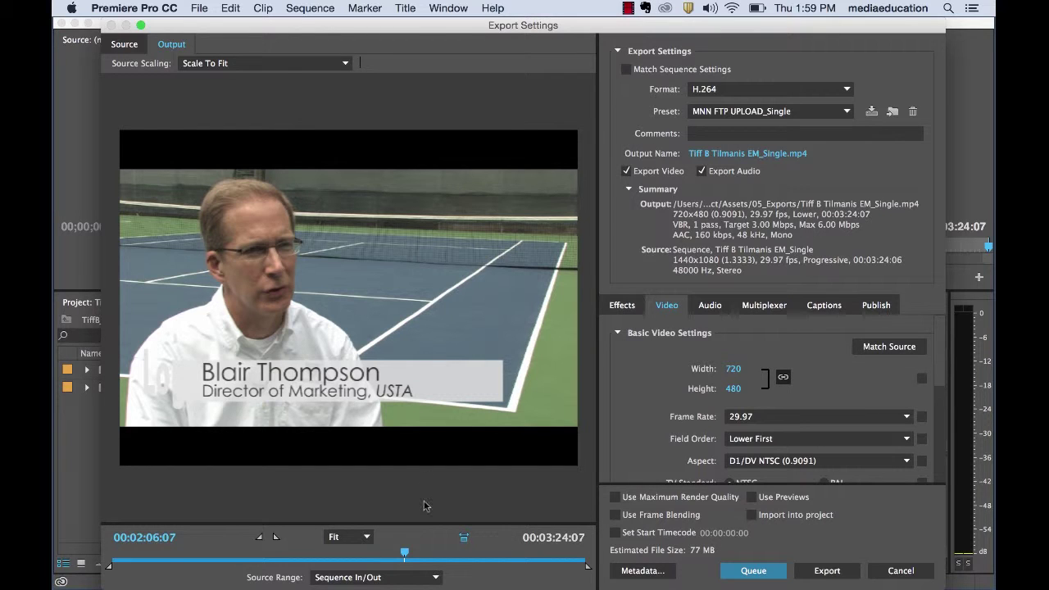
left_click(435, 578)
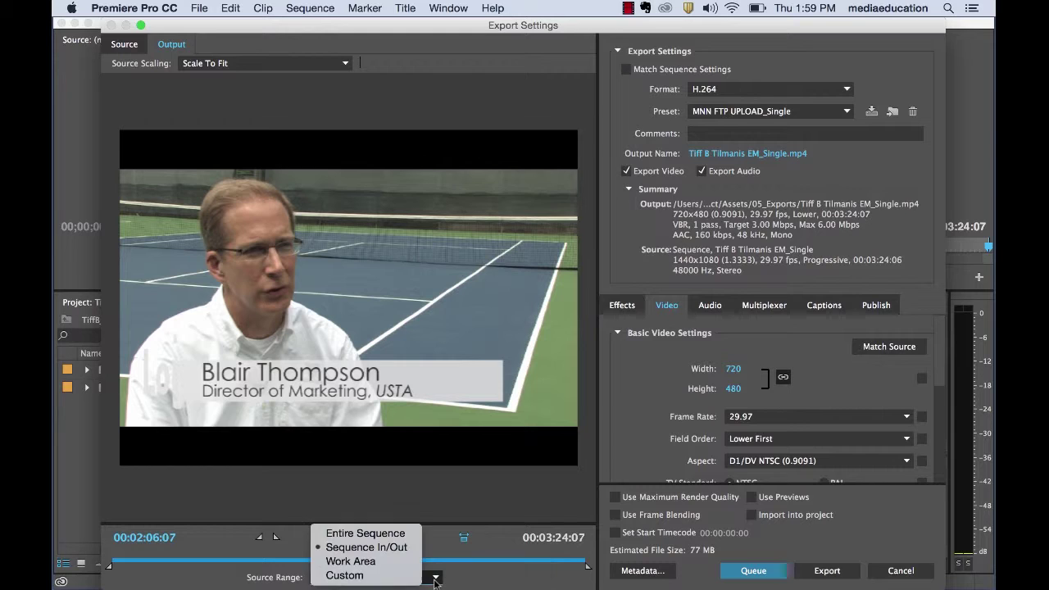
left_click(399, 548)
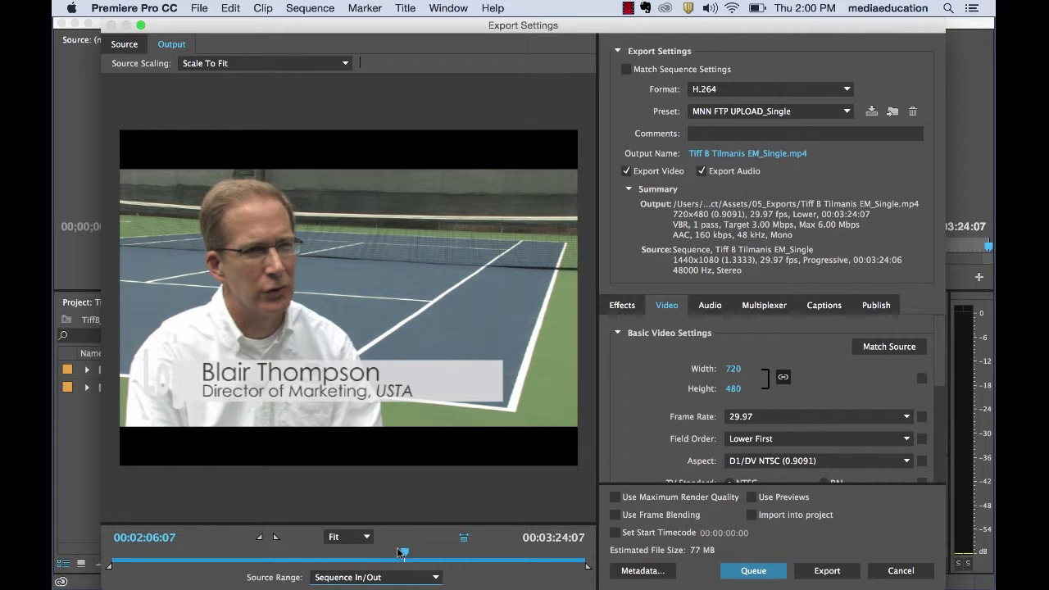
left_click_drag(401, 553, 518, 553)
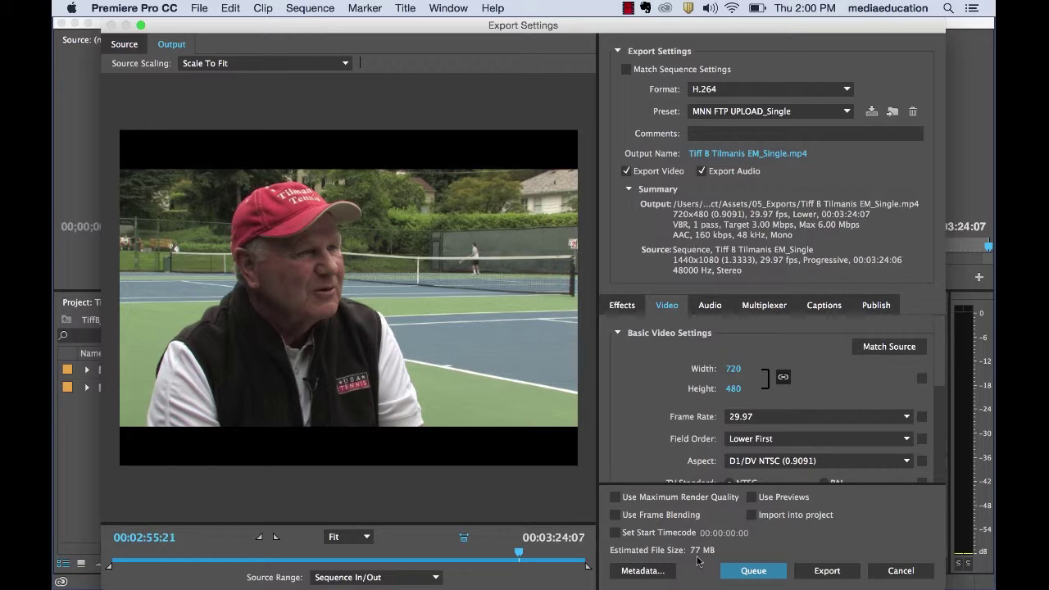
- Export the video immediately with the current settings so that it encodes and uploads
left_click(822, 567)
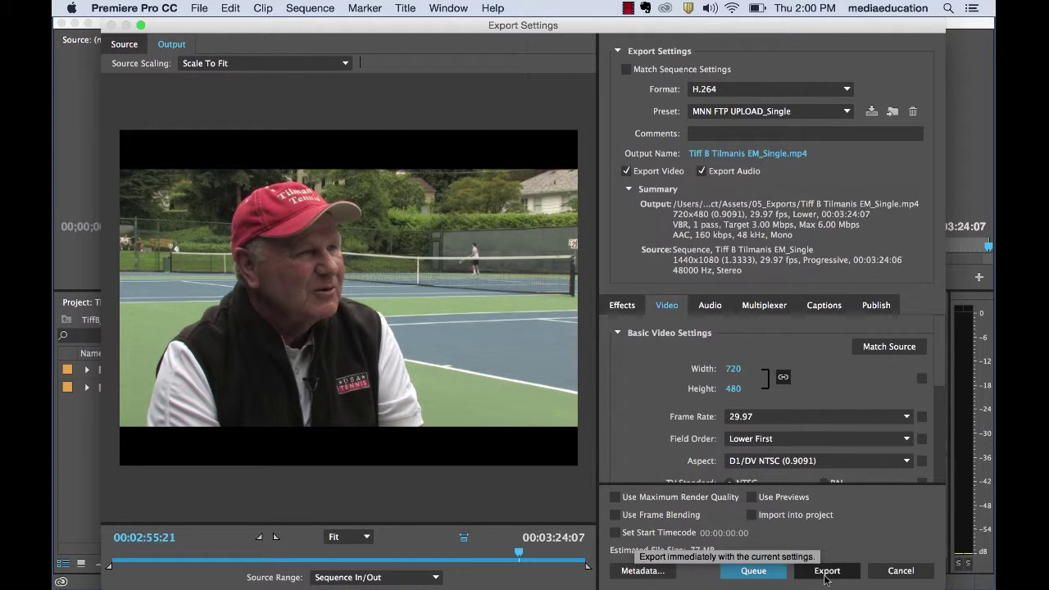
left_click(826, 571)
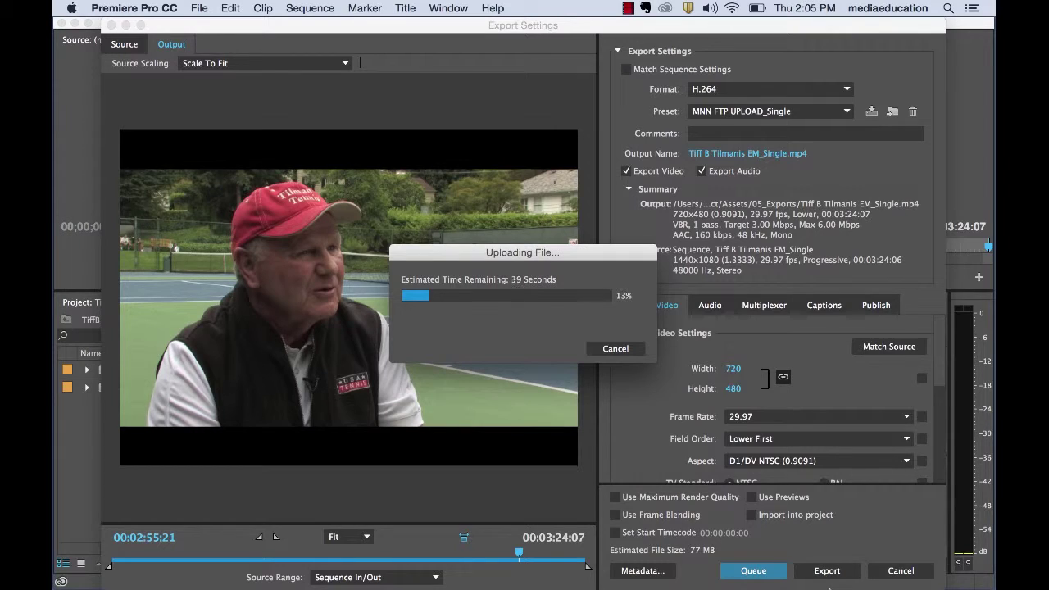